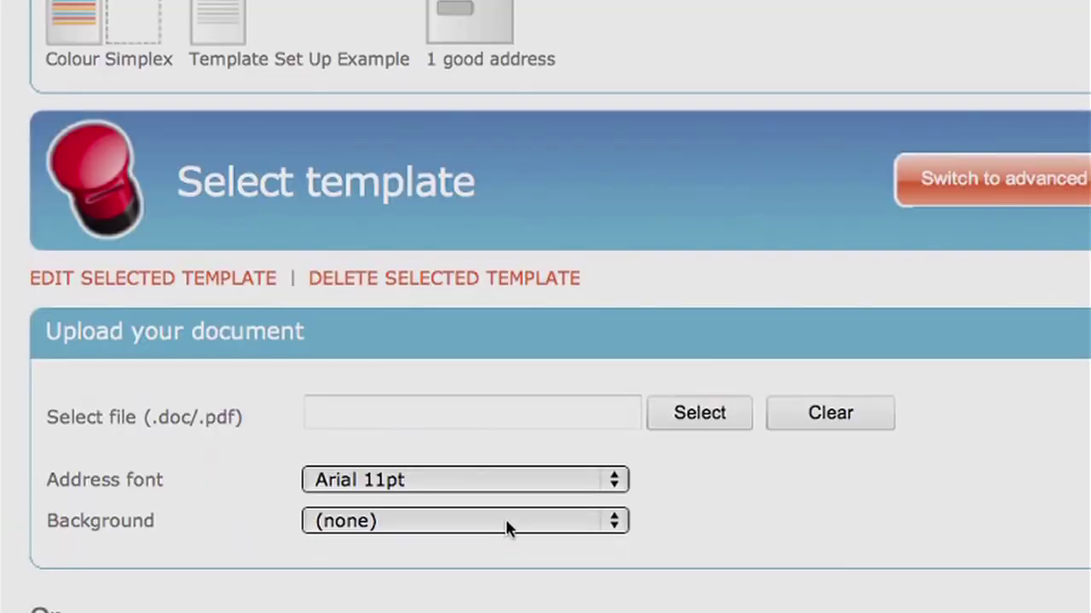
Select Welcome Letter as the template background
left_click(506, 528)
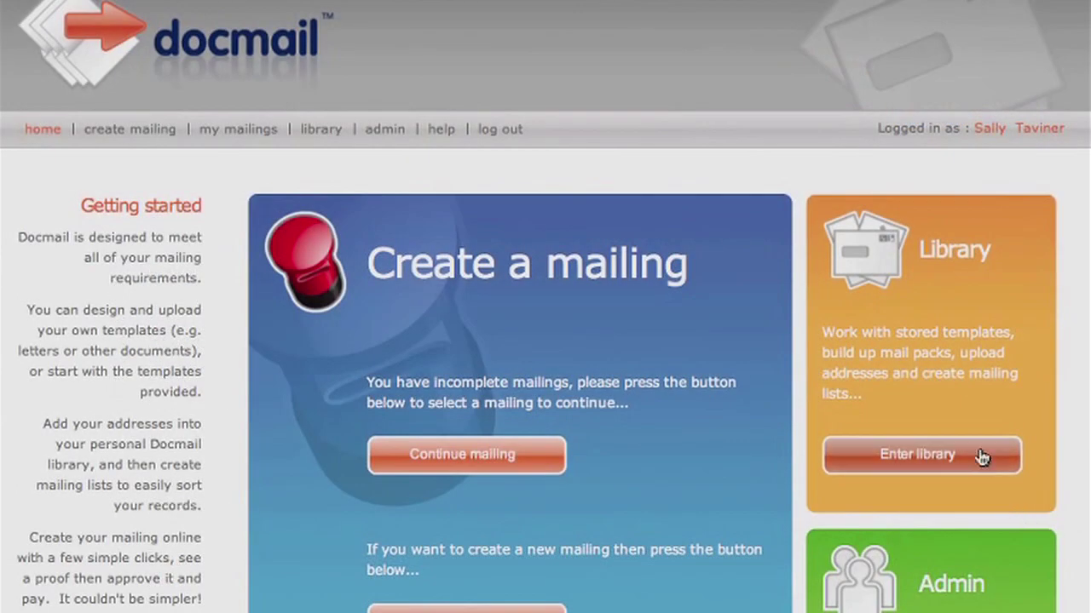
Start a new mailing from the home page, keeping A4 Letter as the product type
left_click(982, 457)
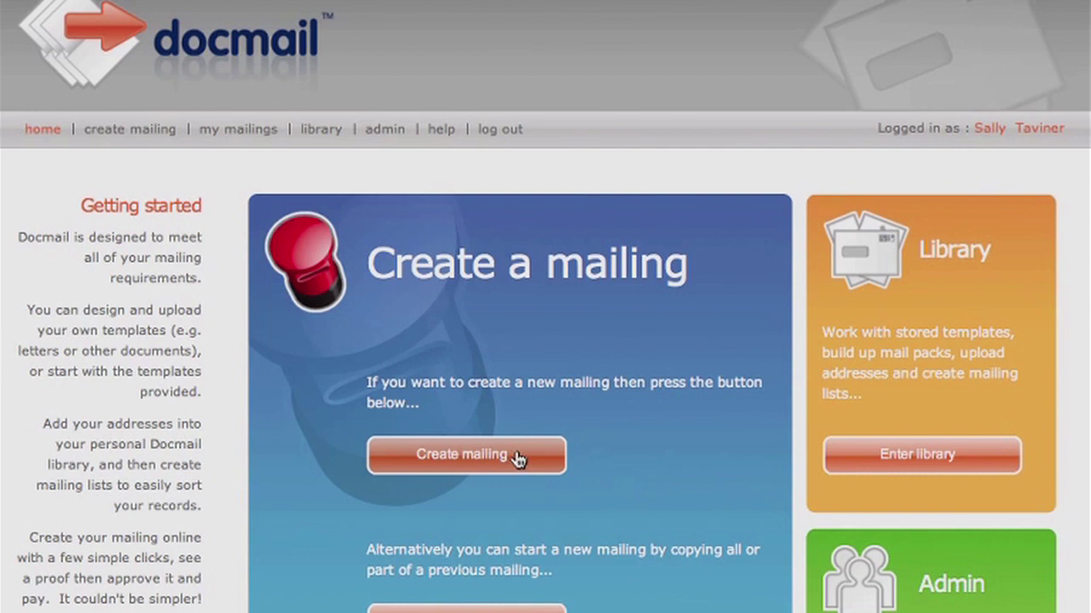
left_click(517, 459)
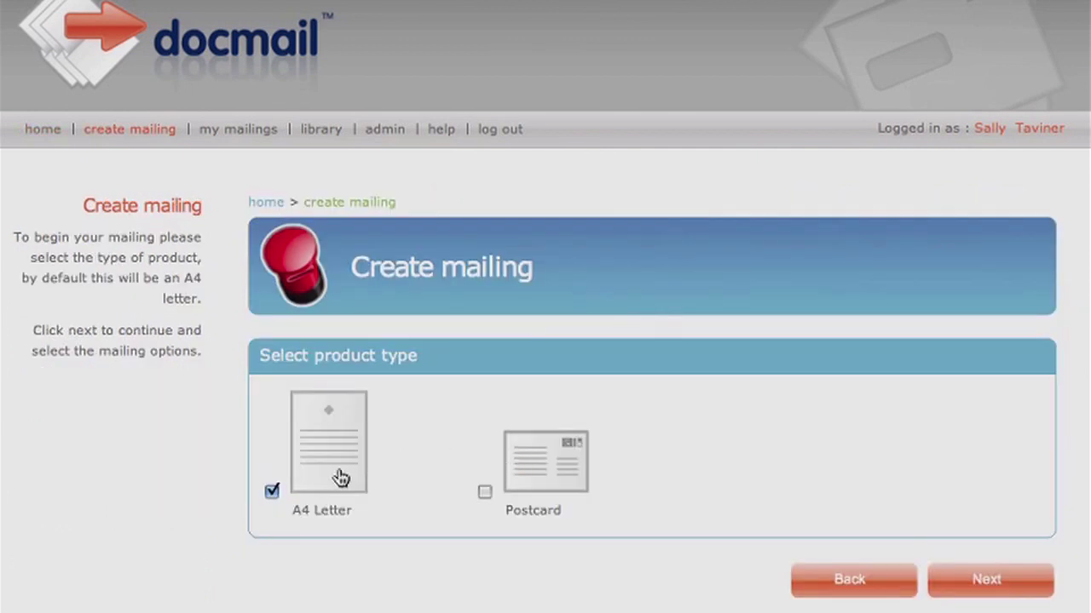
Name the mailing 'My mailing' and use the Title FirstName Surname address name format
left_click(959, 579)
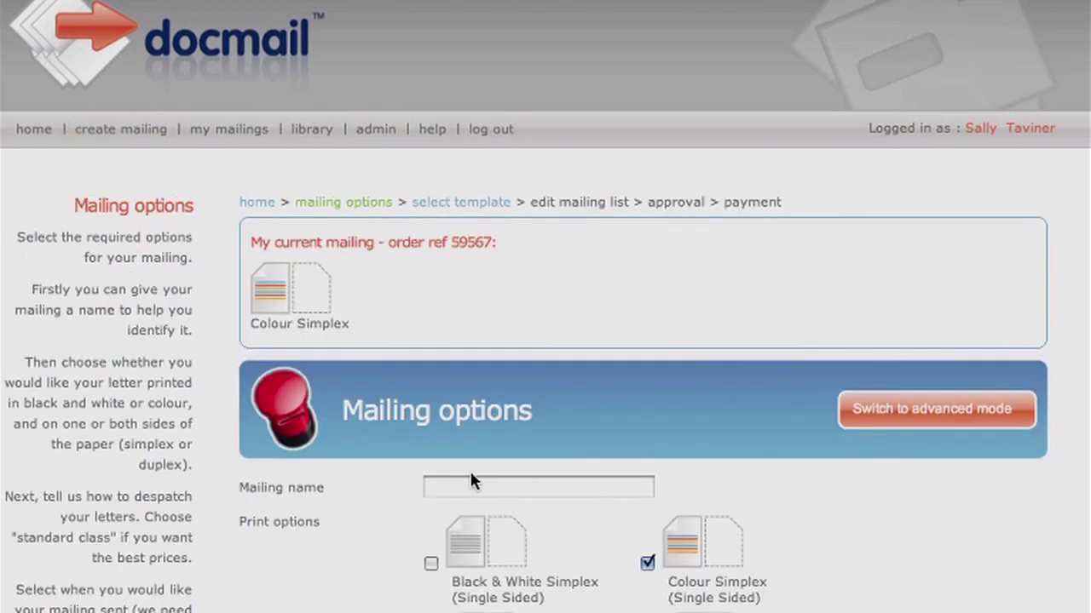
left_click(449, 485)
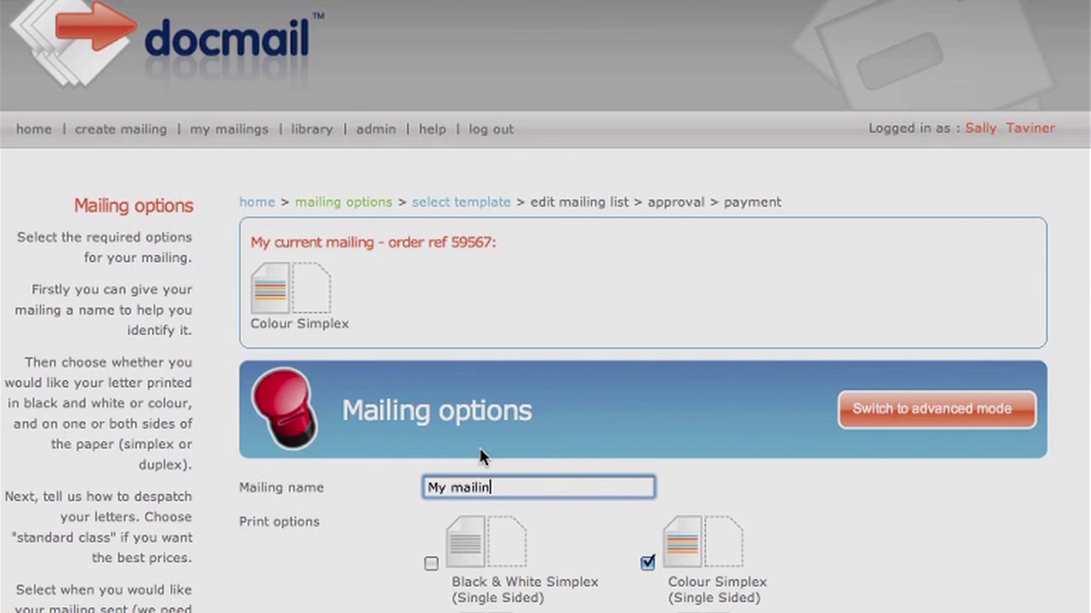
key("Tab")
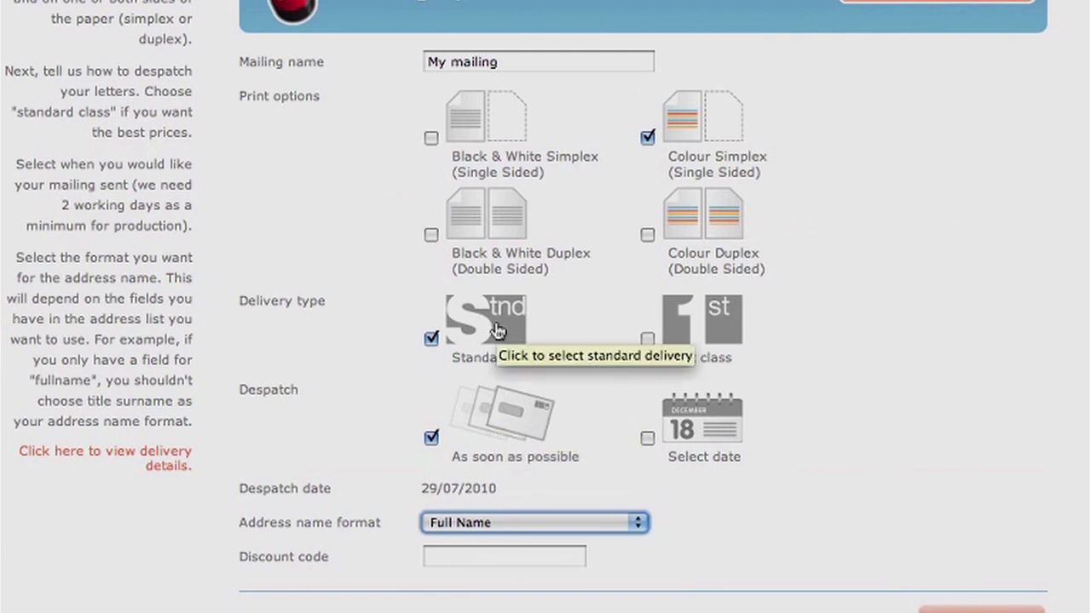
left_click(561, 526)
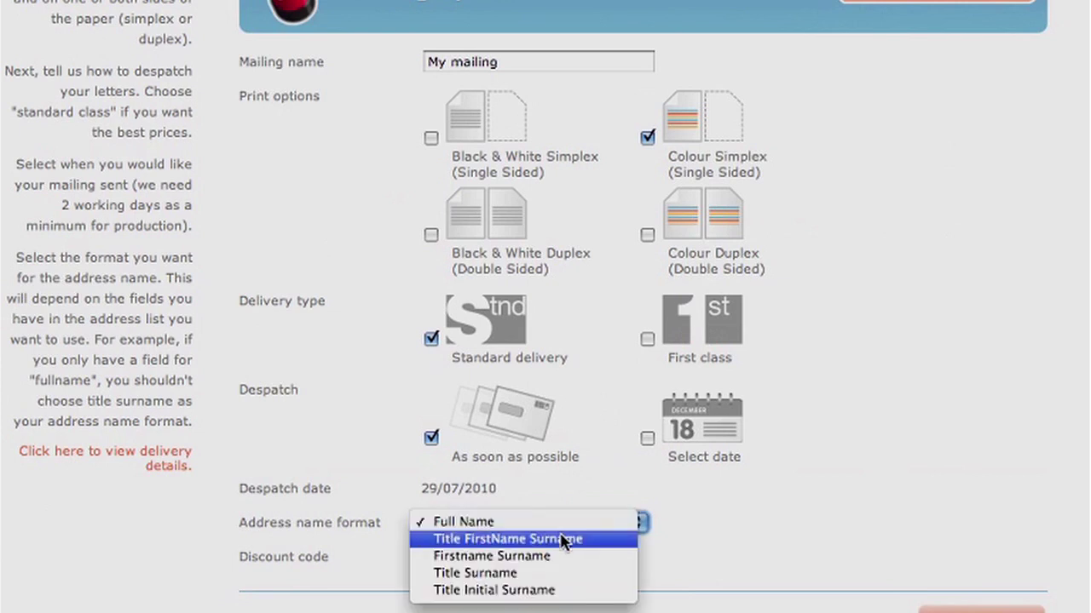
left_click(562, 539)
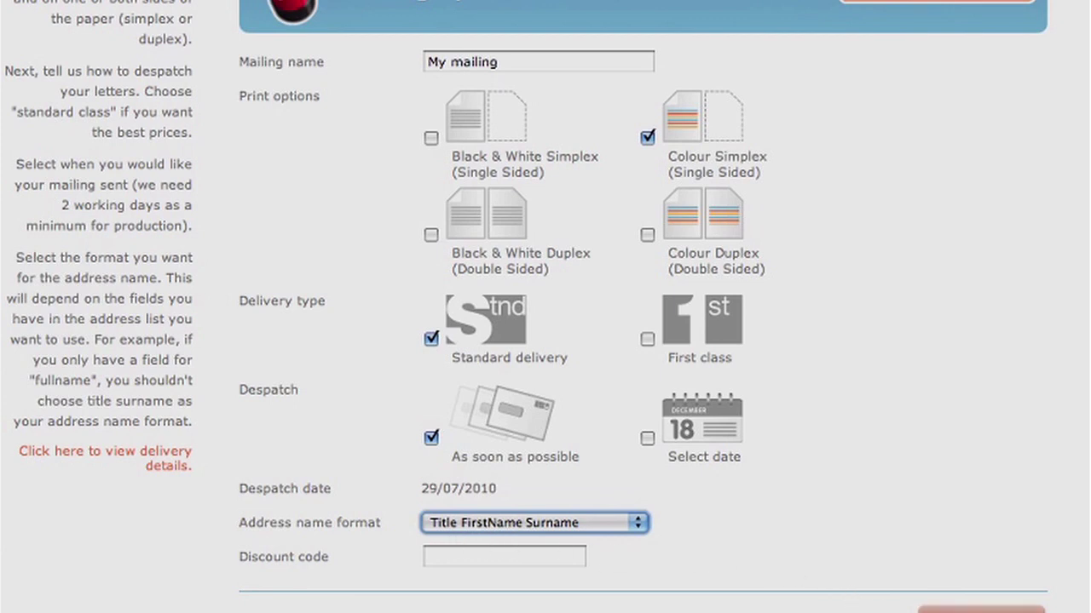
left_click(980, 610)
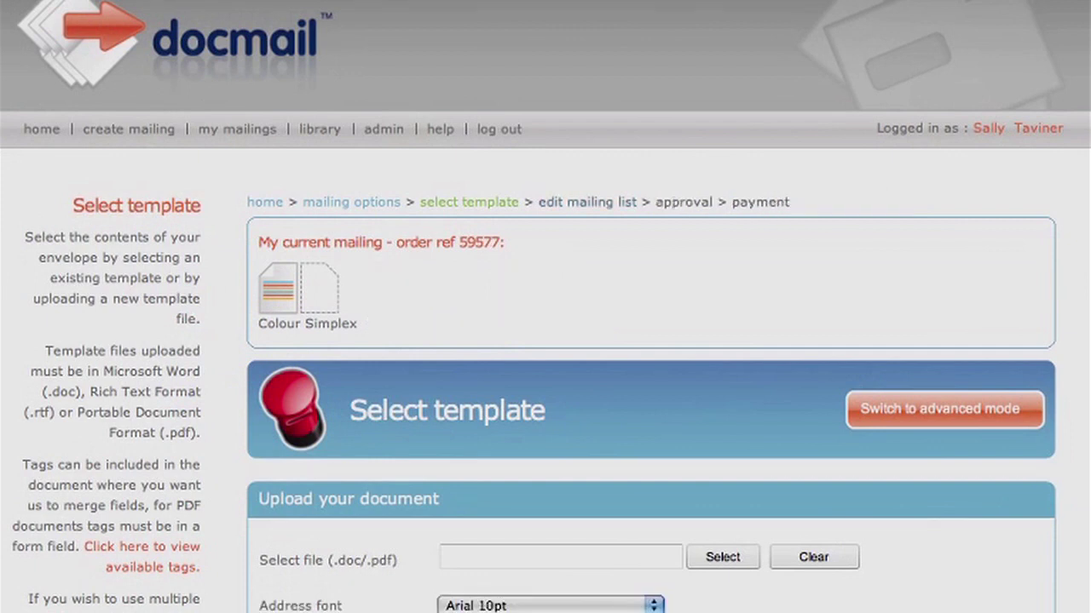
Search template names for 'Sample' and attach the Test Sample template
scroll(546, 307, "down", 6)
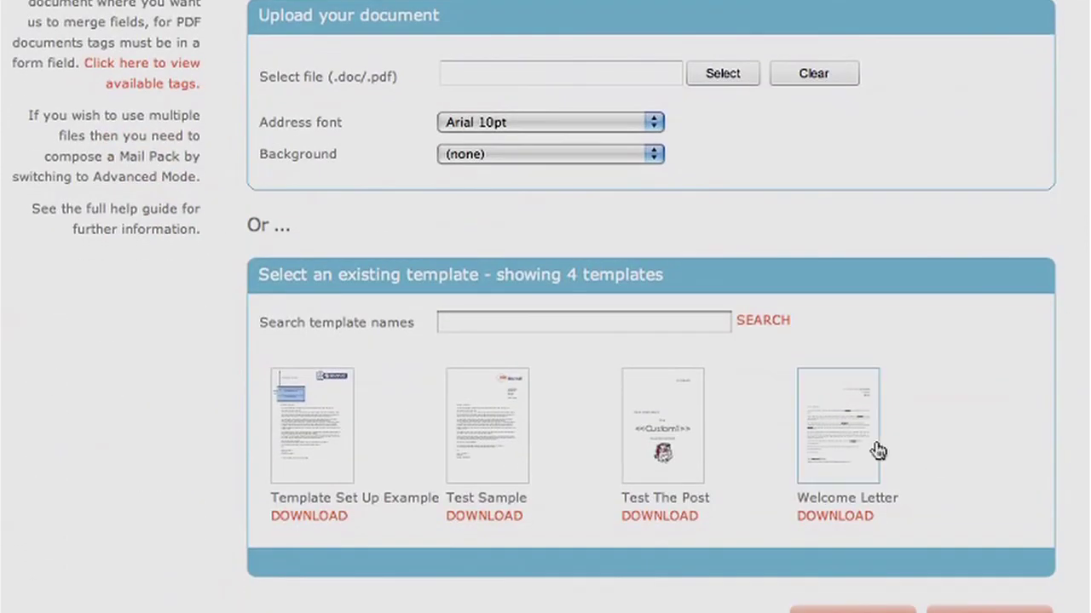
left_click(539, 317)
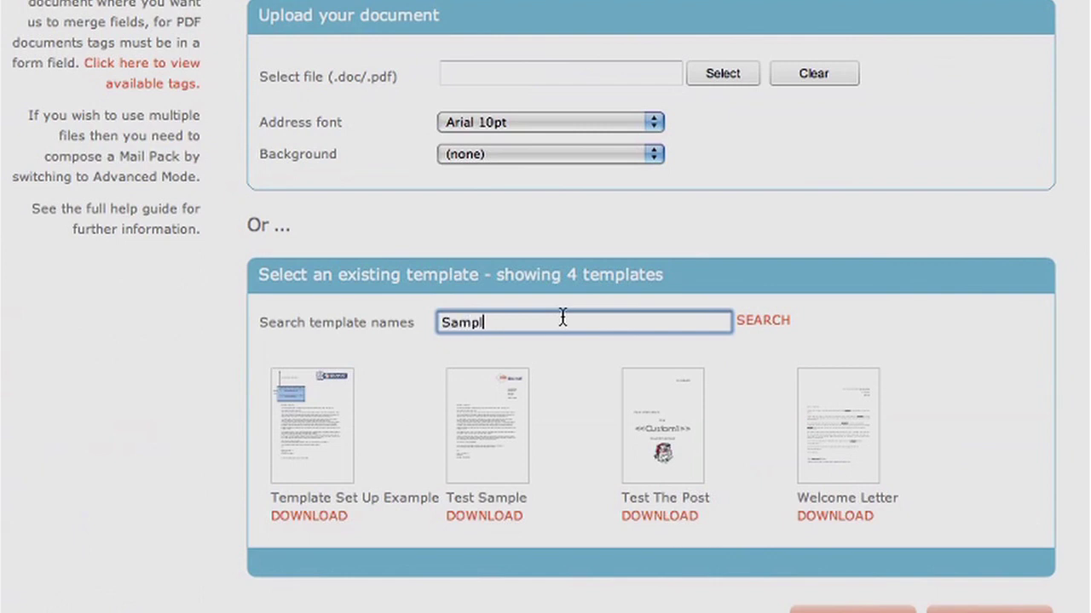
left_click(761, 322)
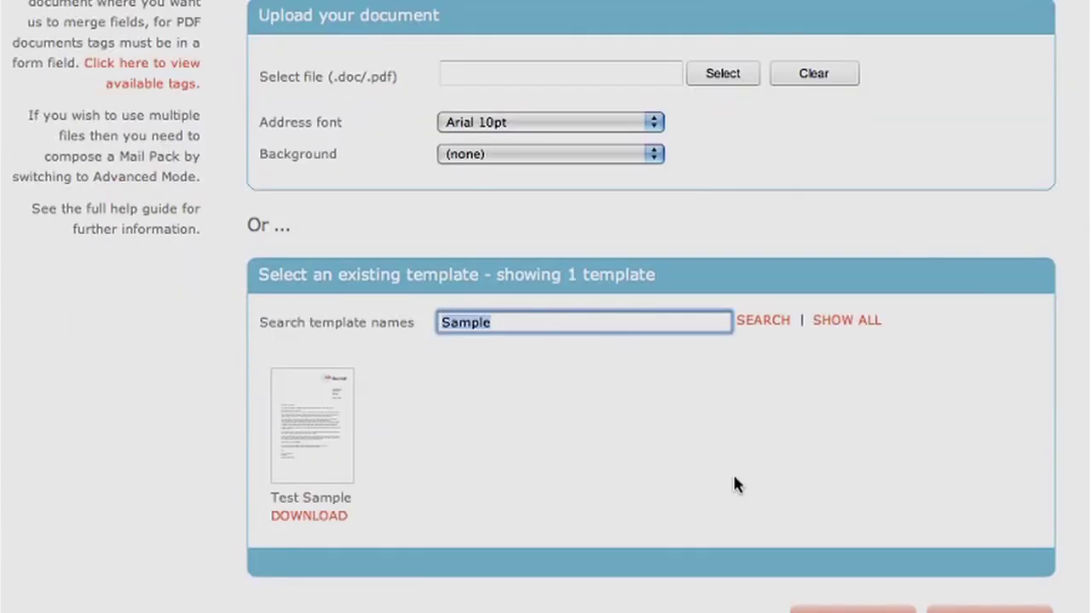
left_click(346, 441)
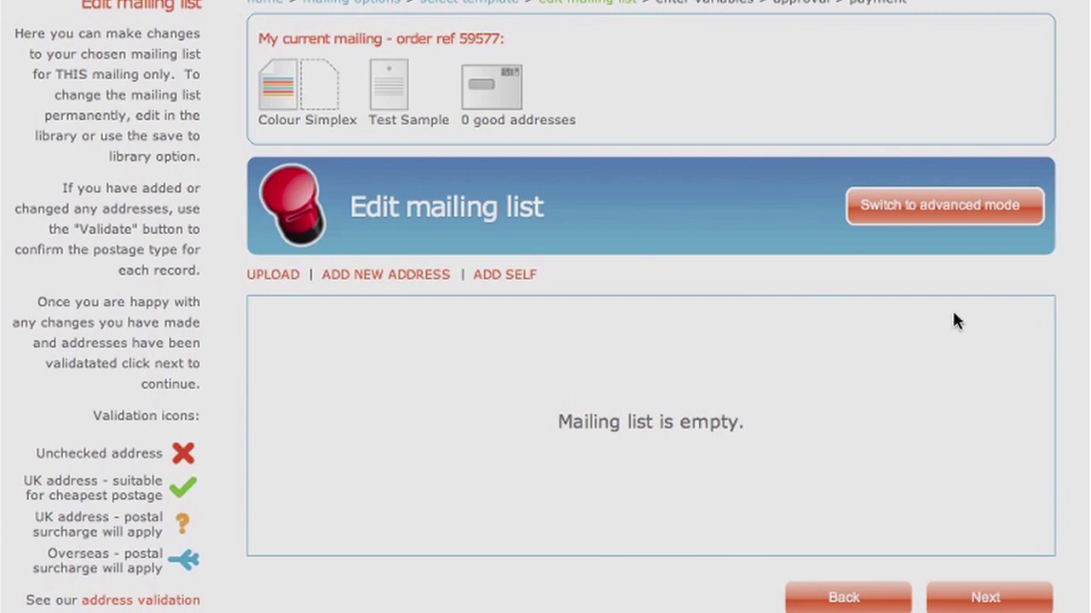
Add the account holder's own address to the mailing list with ADD SELF
left_click(505, 275)
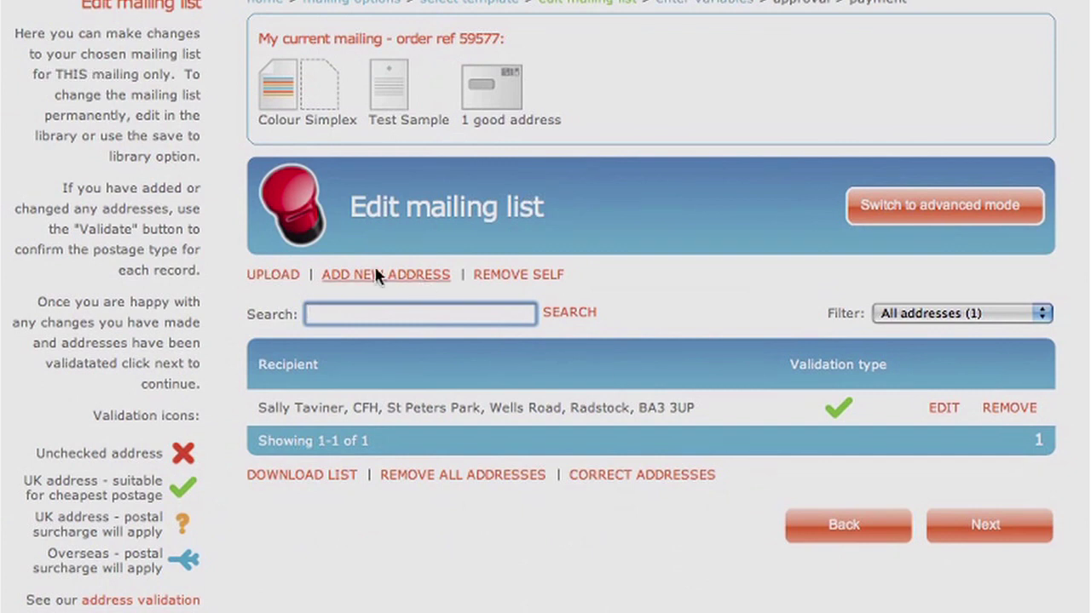
Upload TESTDATA.csv and import its five addresses using the automatic field mapping
left_click(290, 277)
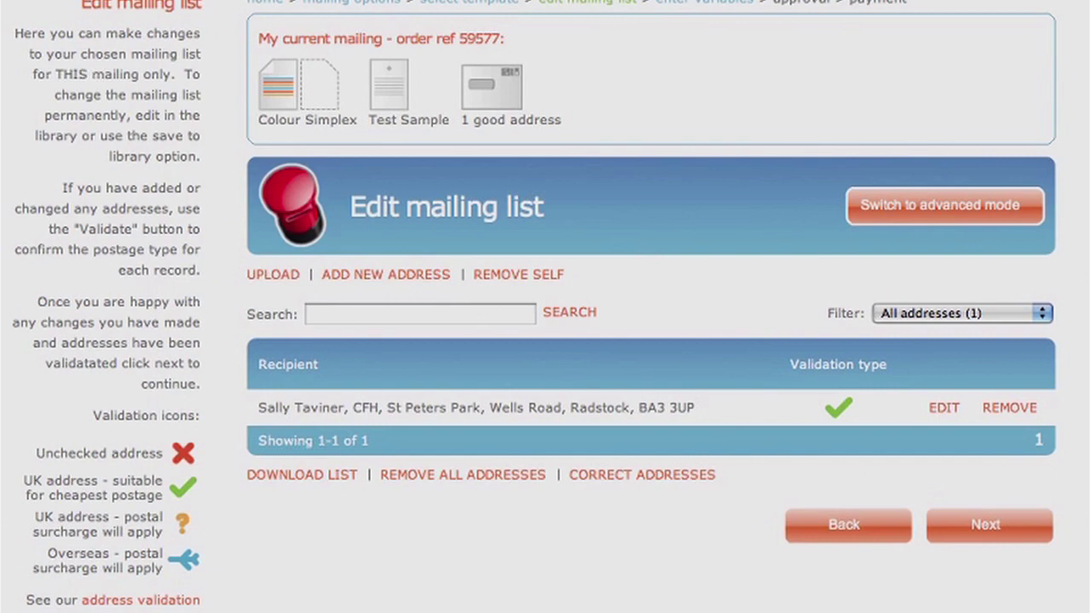
left_click(734, 390)
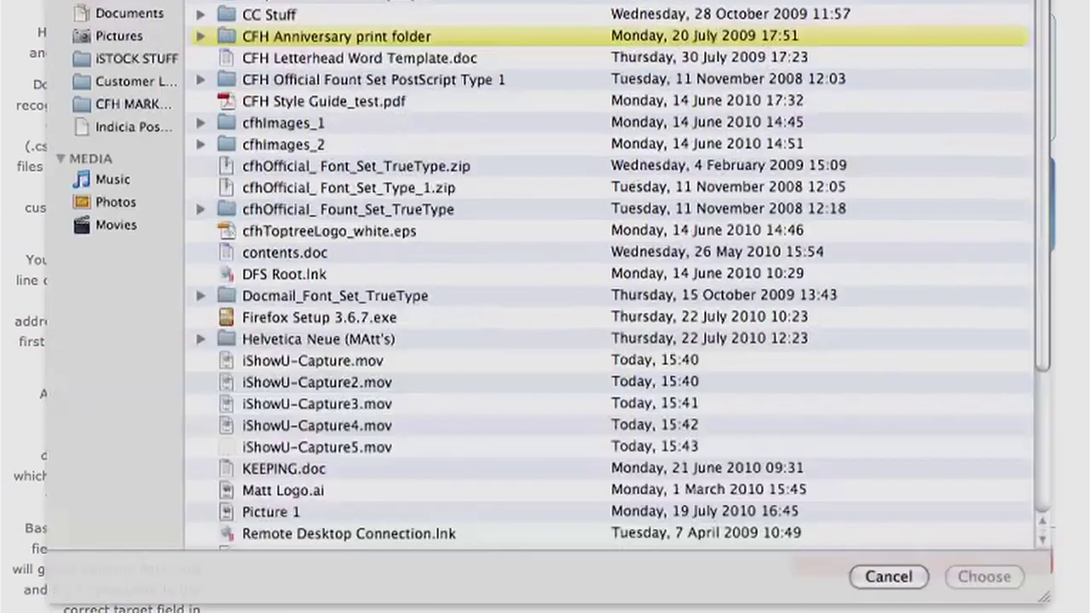
left_click_drag(1046, 409, 1045, 580)
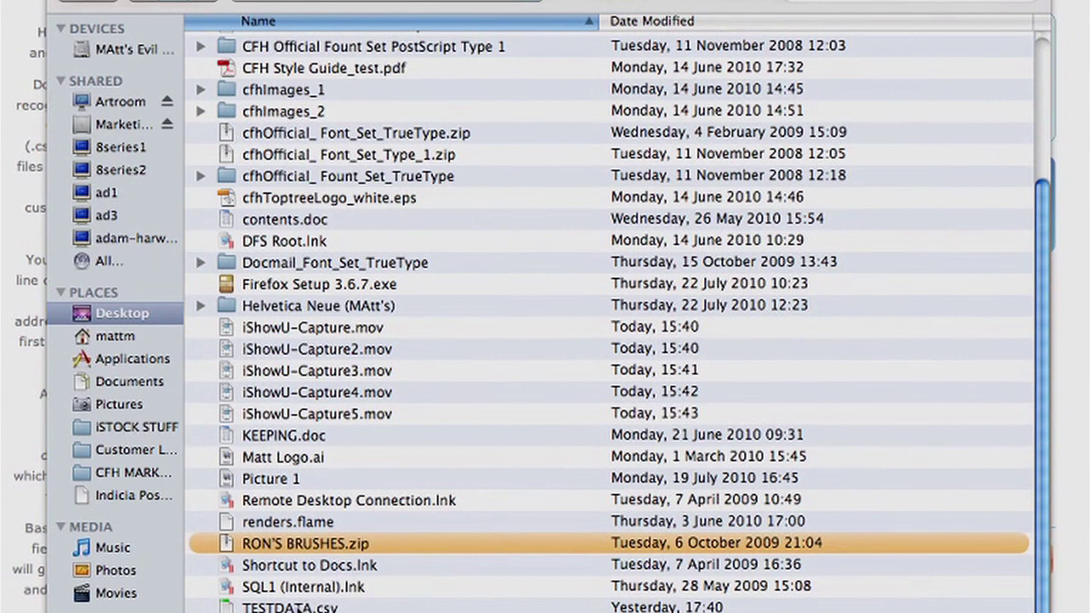
double_click(290, 607)
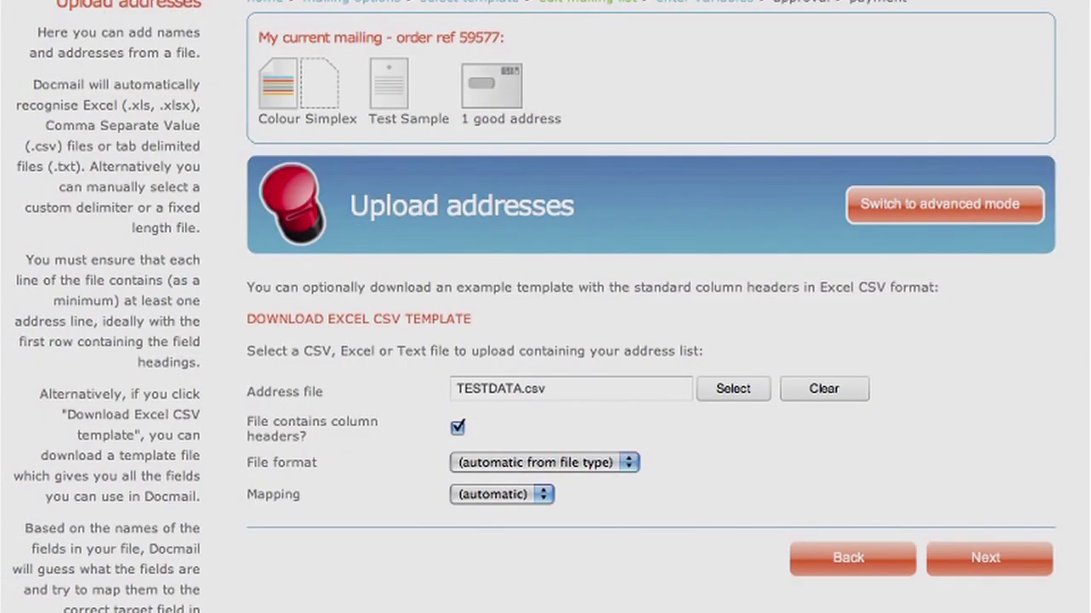
left_click(963, 557)
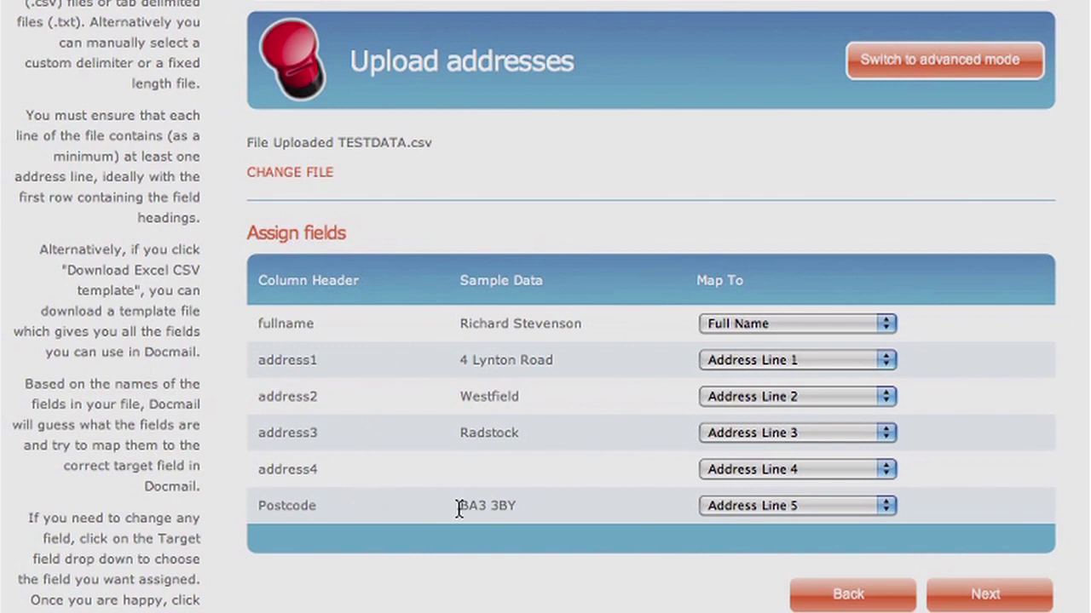
left_click(944, 594)
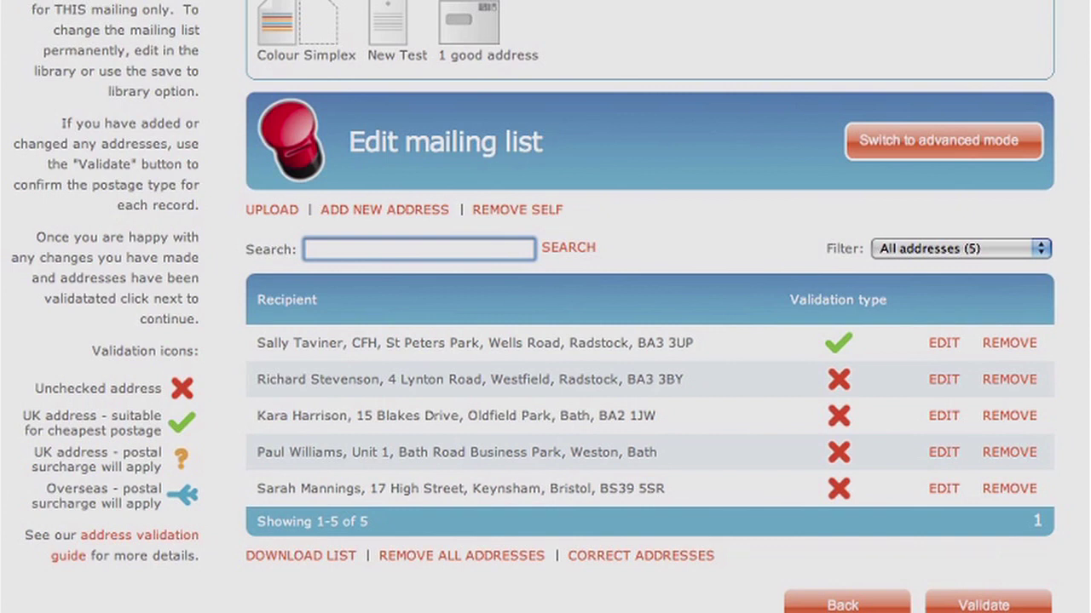
Validate the list, add postcode BA1 3NG to the surcharged address, and re-validate
left_click(1030, 608)
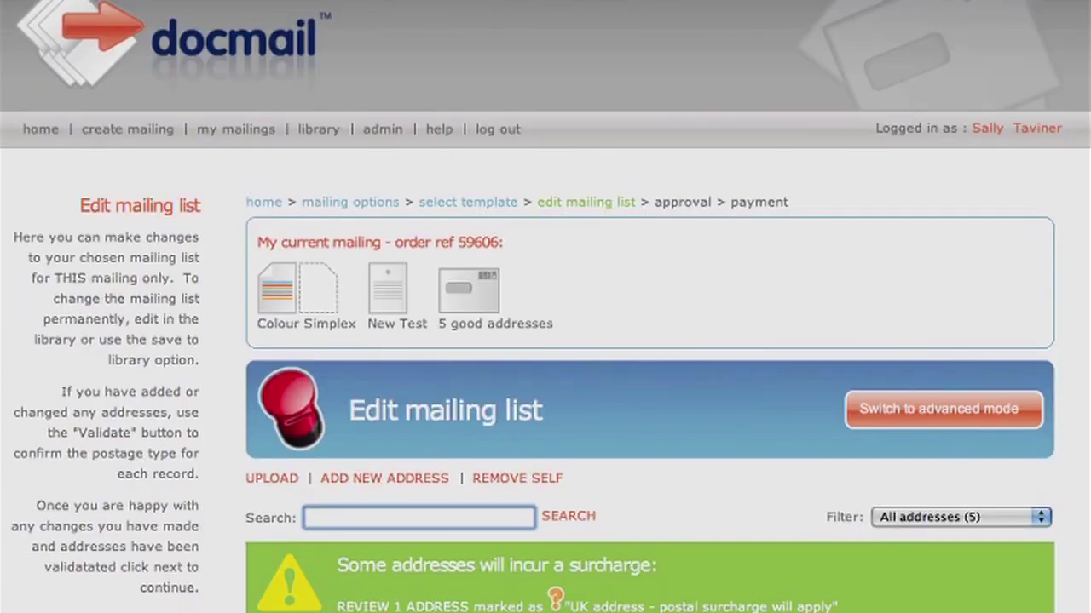
scroll(546, 307, "down", 8)
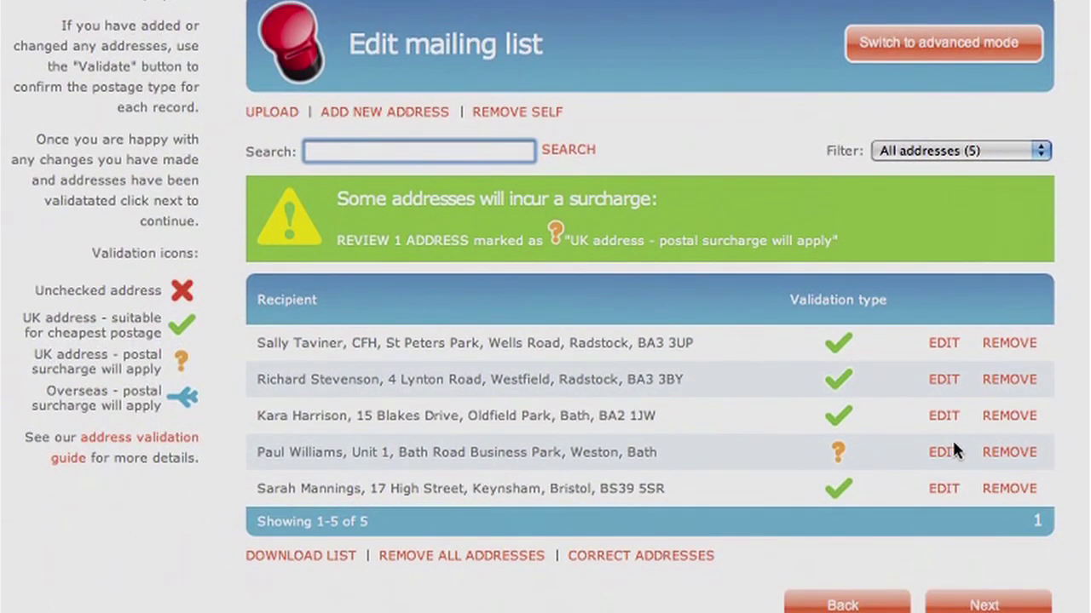
left_click(944, 451)
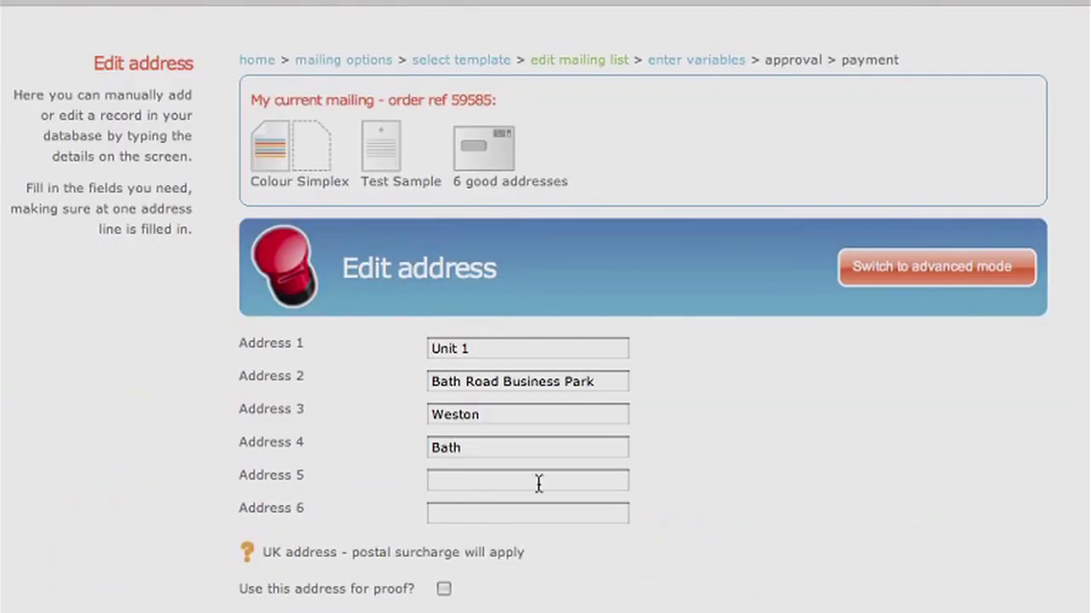
left_click(455, 483)
type("BA1")
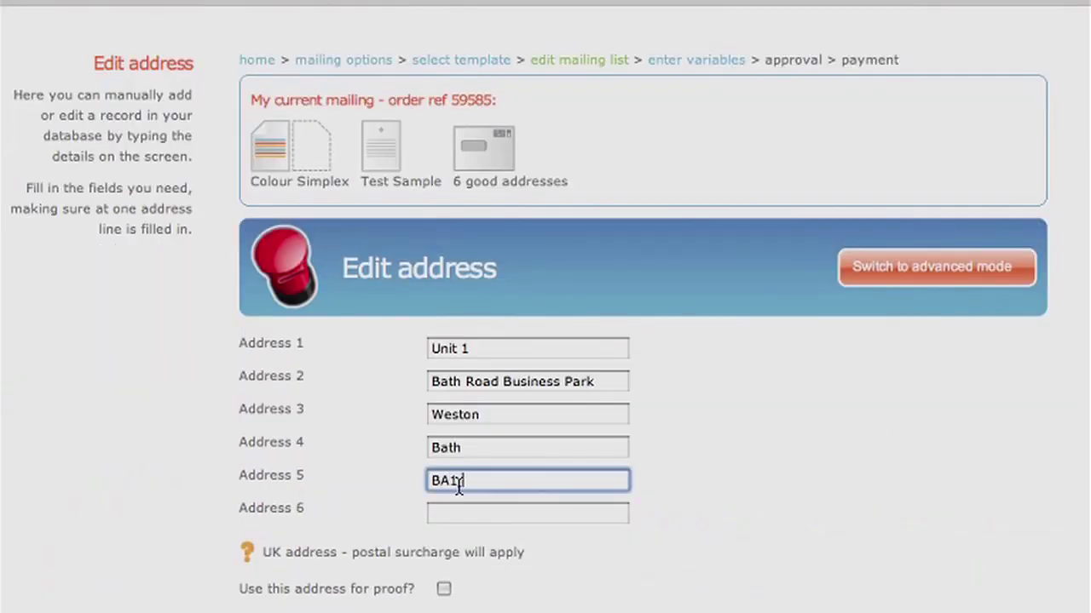
type(" 3NG")
key("Return")
scroll(459, 484, "down", 5)
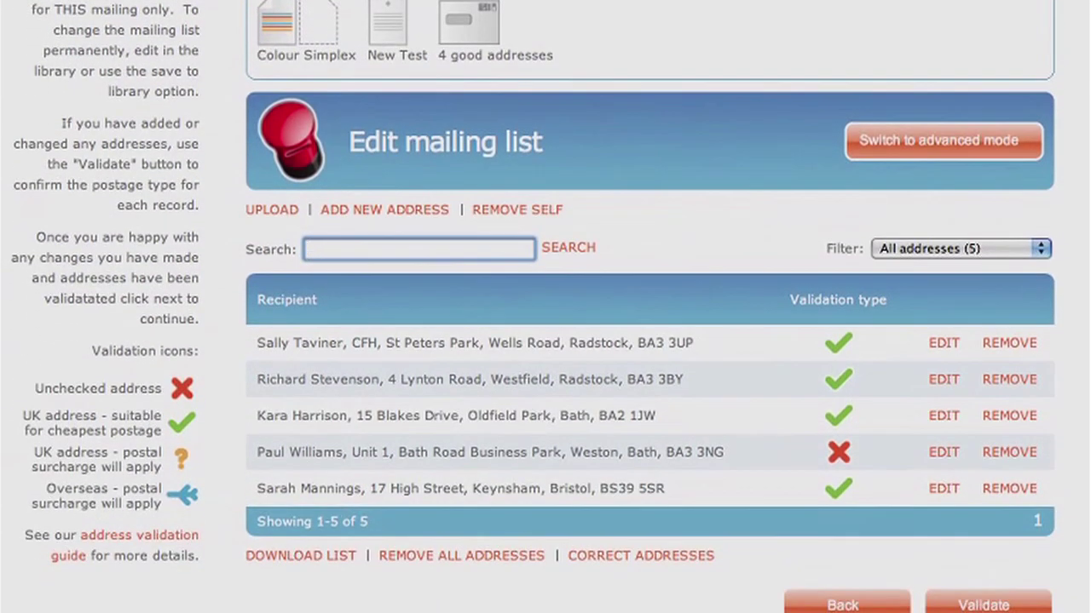
left_click(1009, 606)
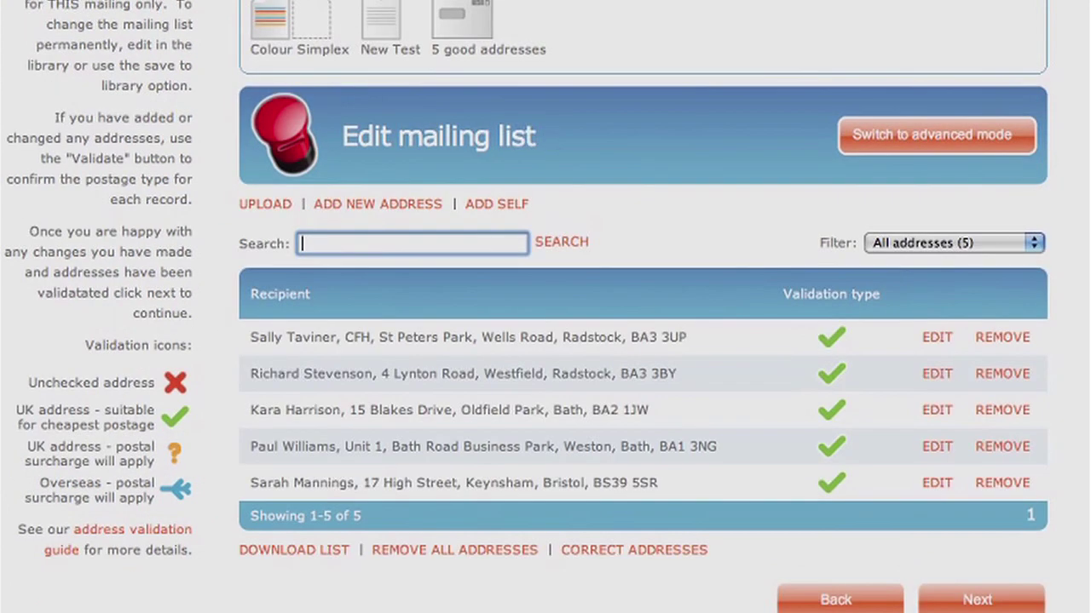
left_click(975, 600)
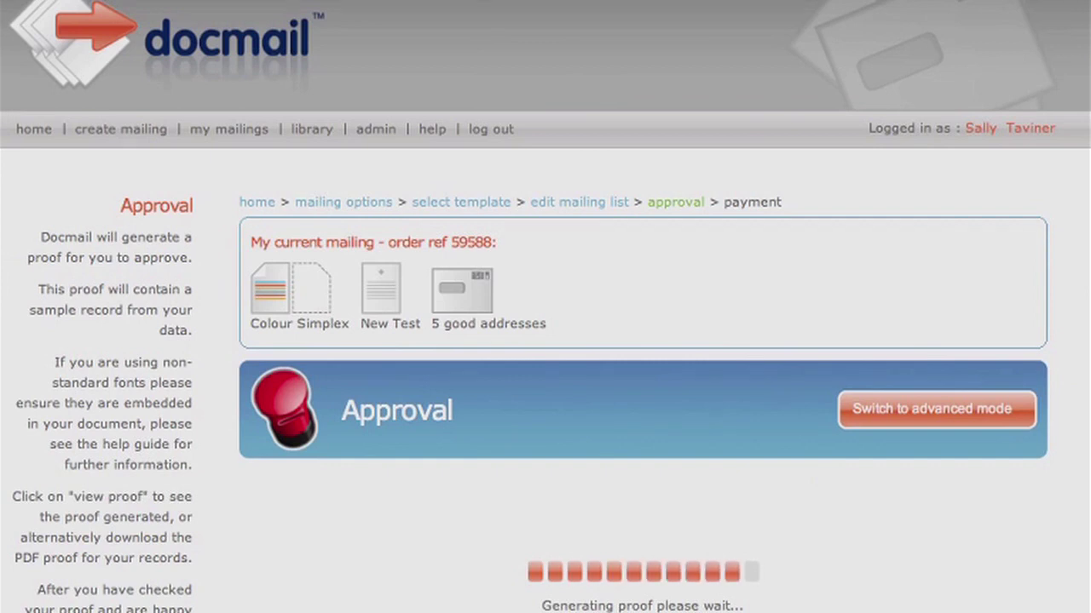
Review the generated letter proof and check the £2.00 total mailing cost
scroll(545, 341, "down", 4)
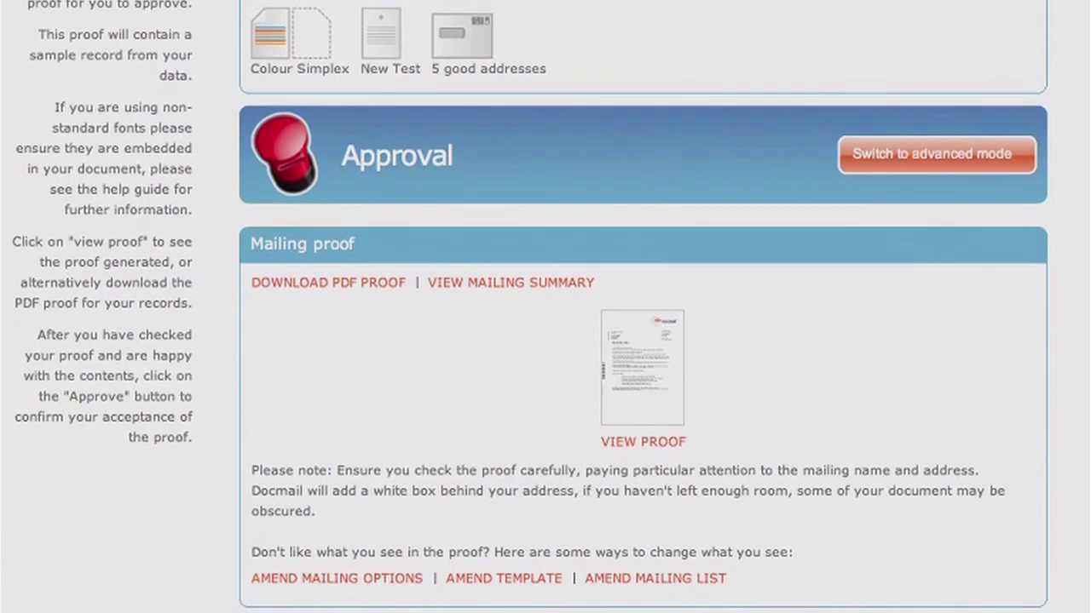
scroll(546, 341, "down", 2)
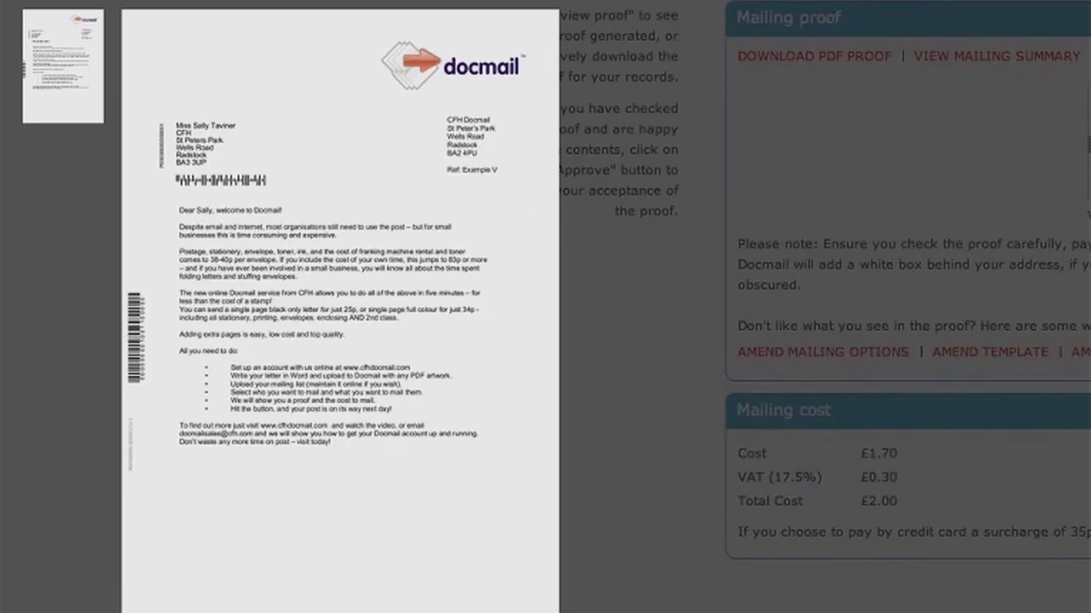
key("Escape")
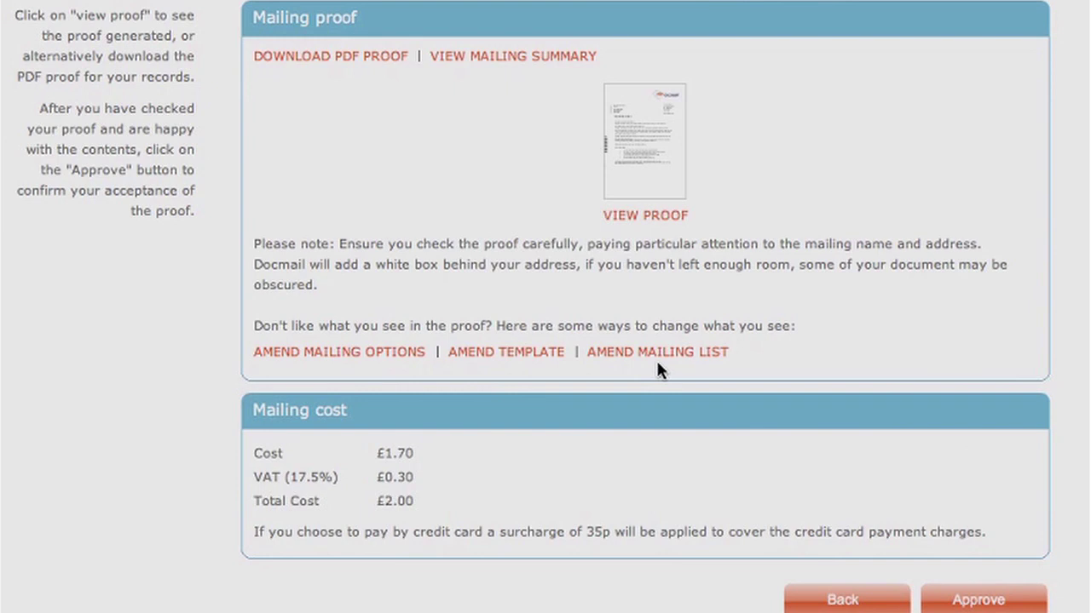
Approve the letter proof to proceed to payment
left_click(1022, 601)
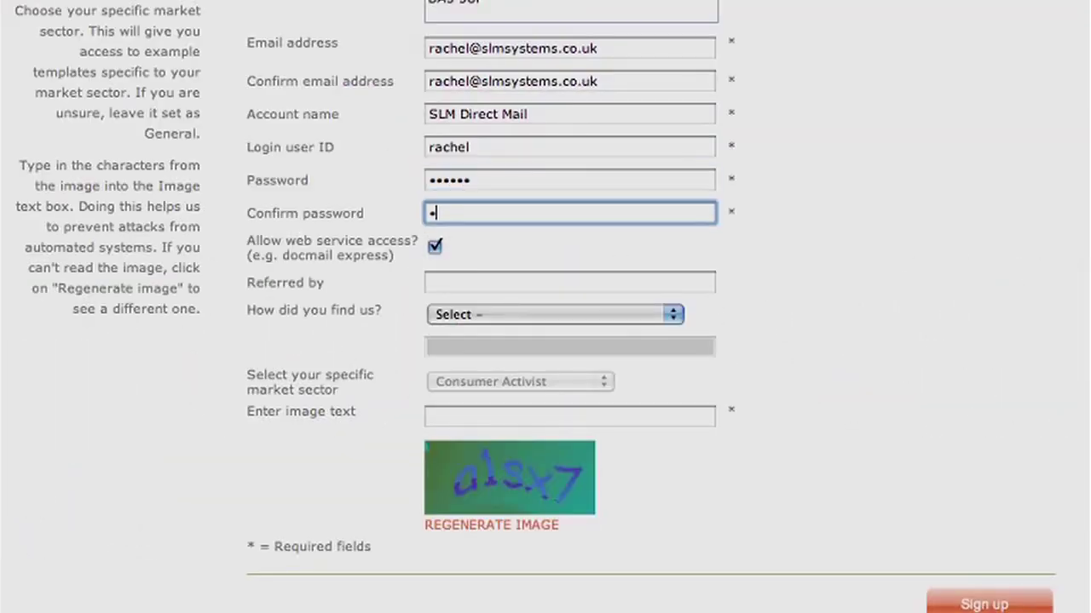
Confirm the password, give Google search as the referral source, and submit the sign-up
type("•••••")
left_click(527, 314)
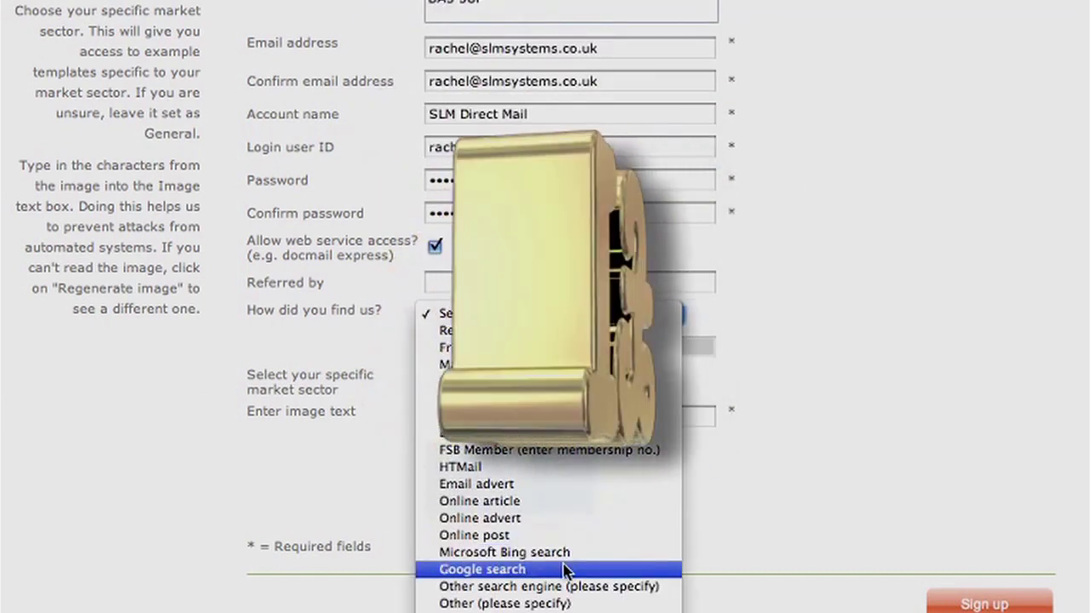
left_click(565, 569)
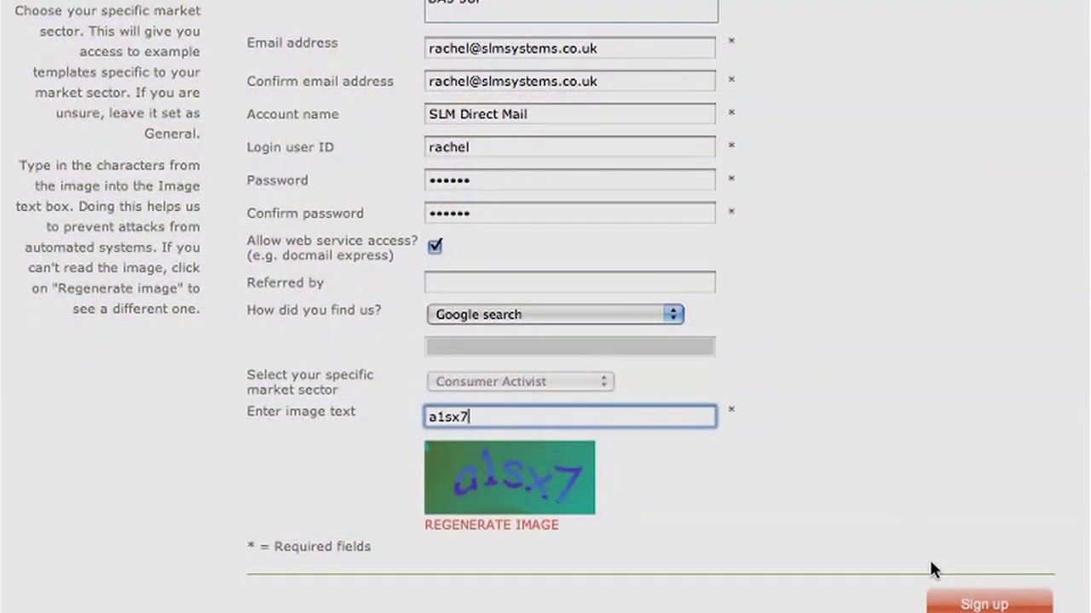
left_click(941, 602)
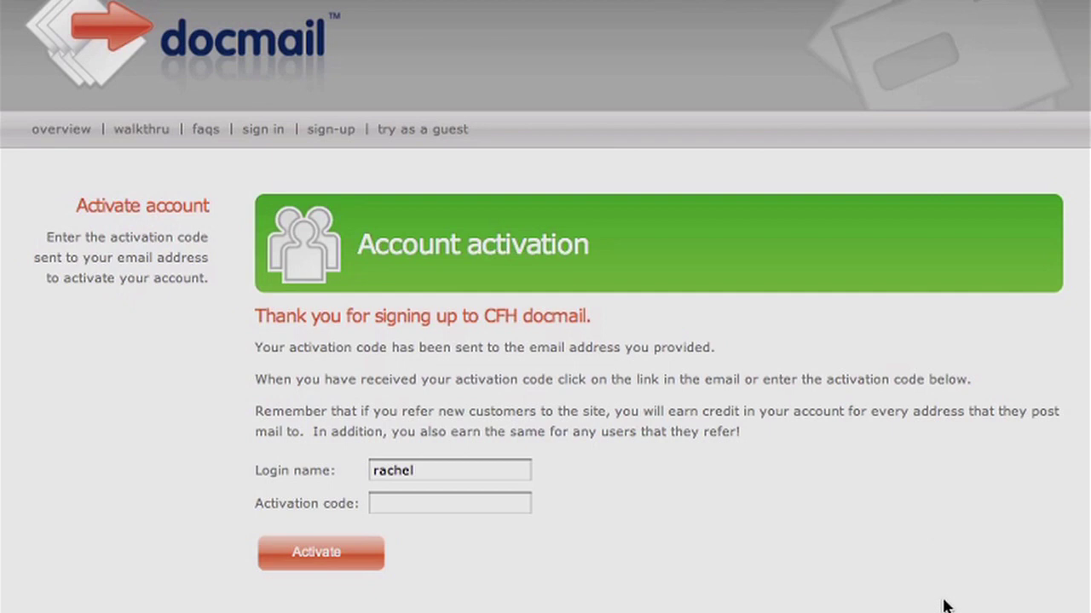